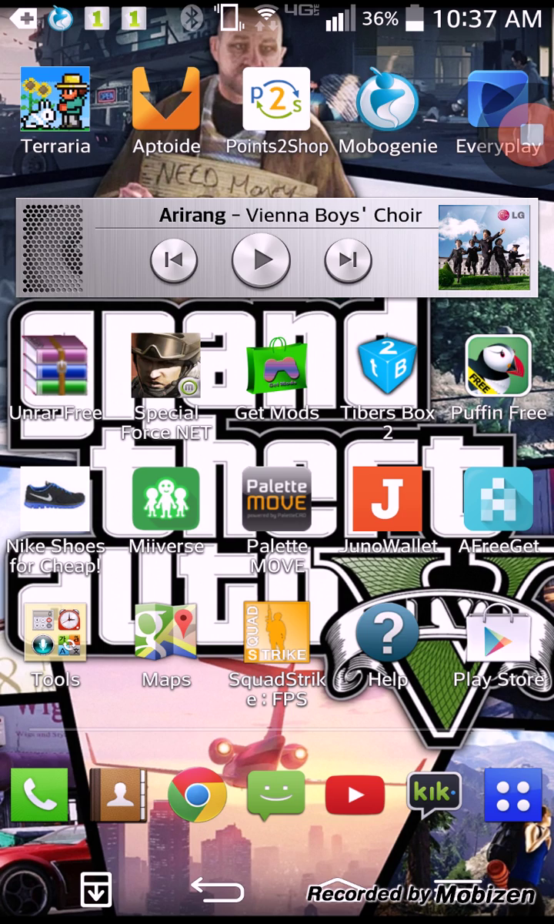
Swipe through the home pages, past the Amazon widget page and back toward the music widget
mouse_move(154, 500)
left_mouse_down()
mouse_move(431, 501)
mouse_move(123, 500)
left_mouse_up()
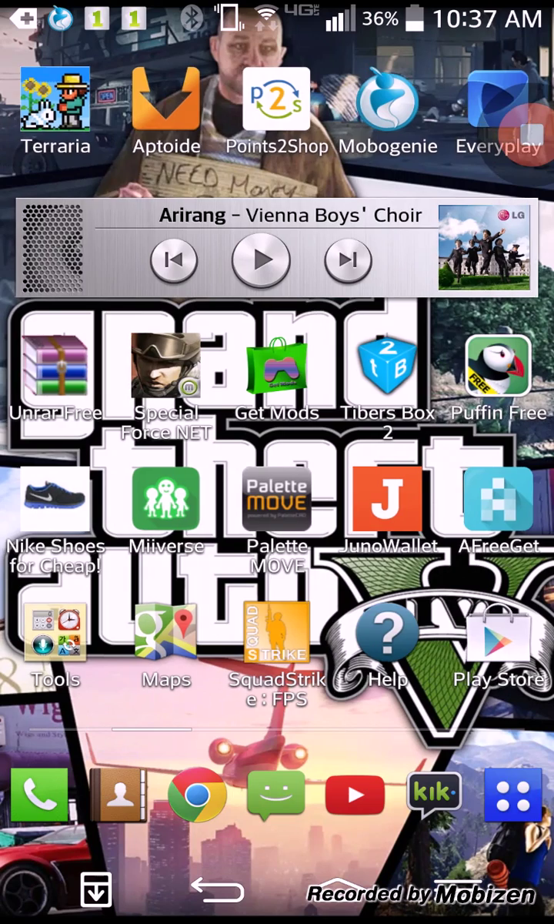
left_click_drag(431, 500, 123, 500)
mouse_move(508, 541)
left_mouse_down()
mouse_move(433, 541)
mouse_move(151, 671)
mouse_move(547, 496)
left_mouse_up()
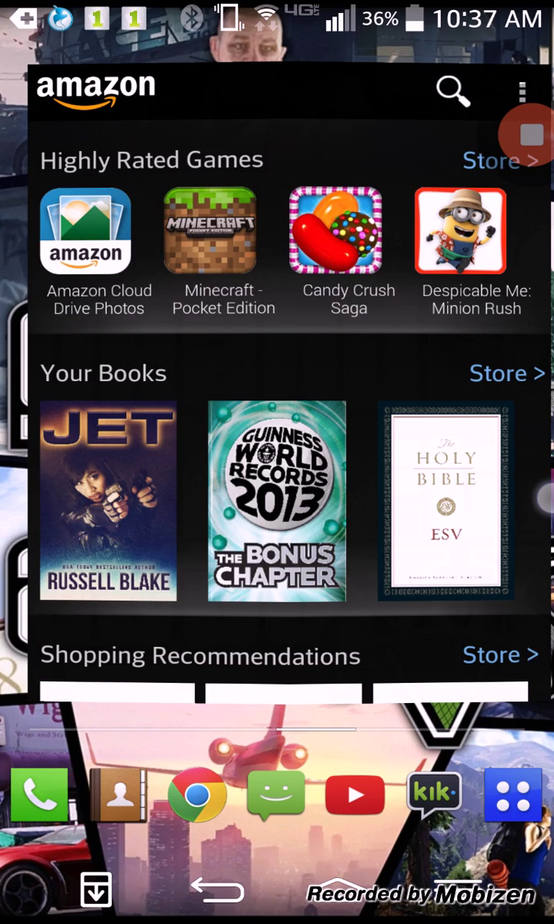
left_click_drag(116, 500, 501, 500)
Search the Play Store for 'ios' and scroll through the iOS theme and launcher results
left_click_drag(115, 501, 501, 501)
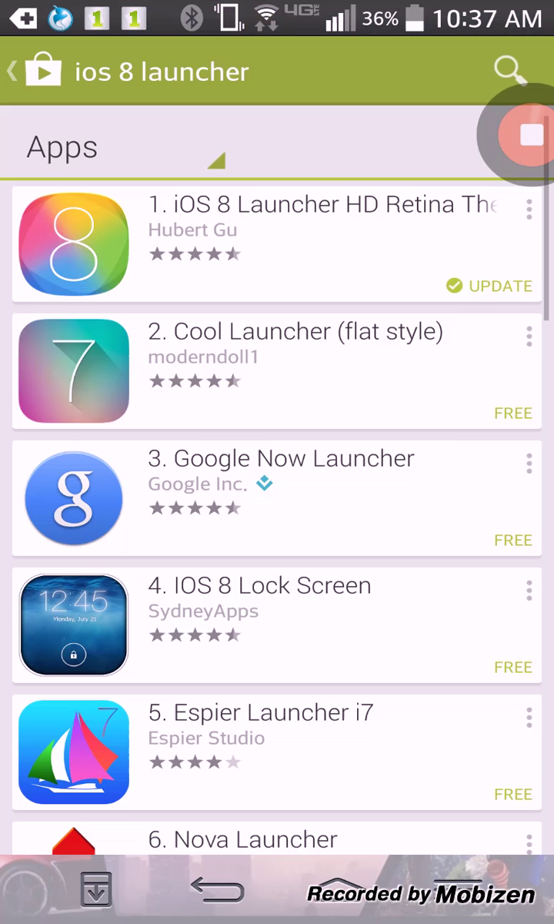
left_click(509, 70)
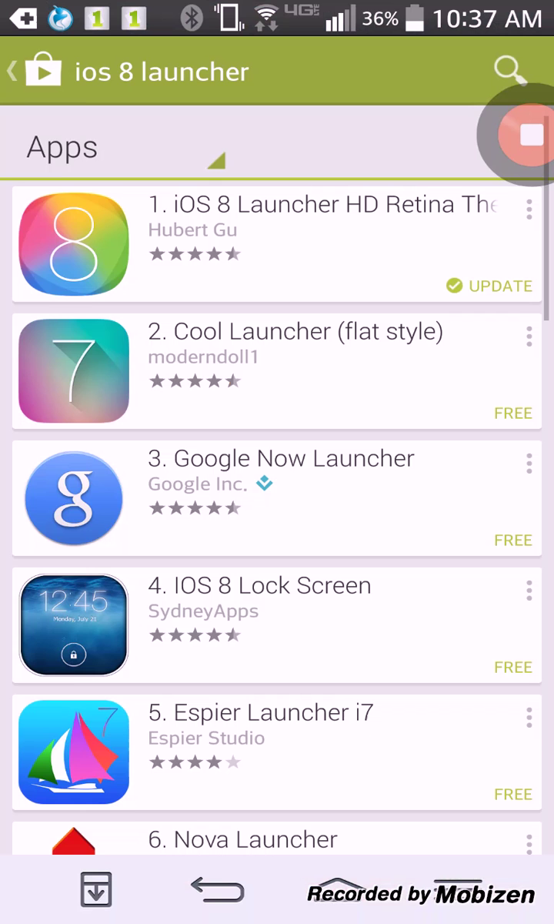
left_click(509, 71)
type("ios")
key("Return")
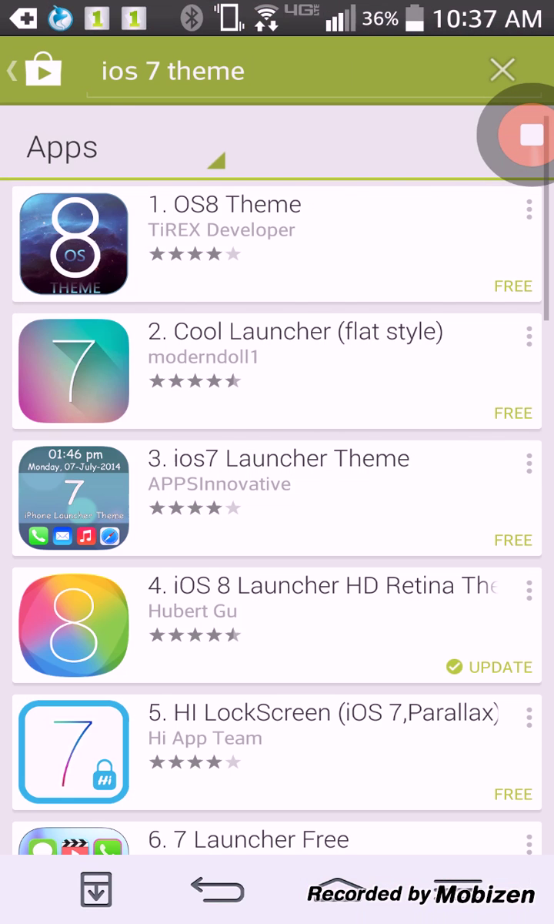
scroll(55, 445, "down", 4)
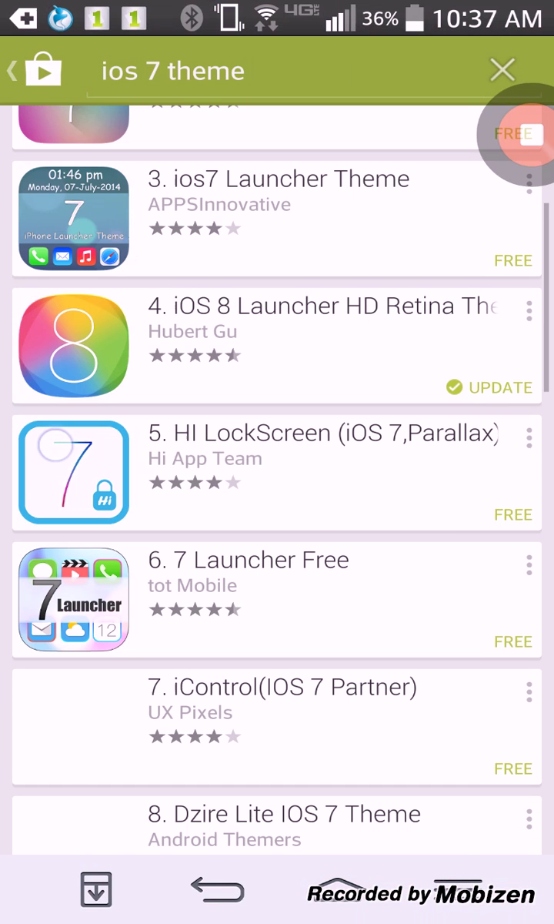
scroll(277, 462, "down", 10)
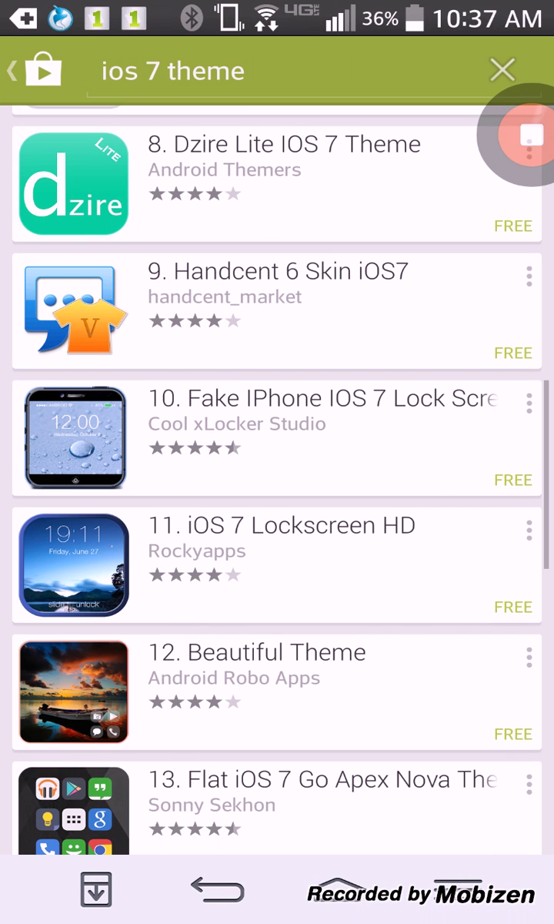
scroll(277, 462, "up", 13)
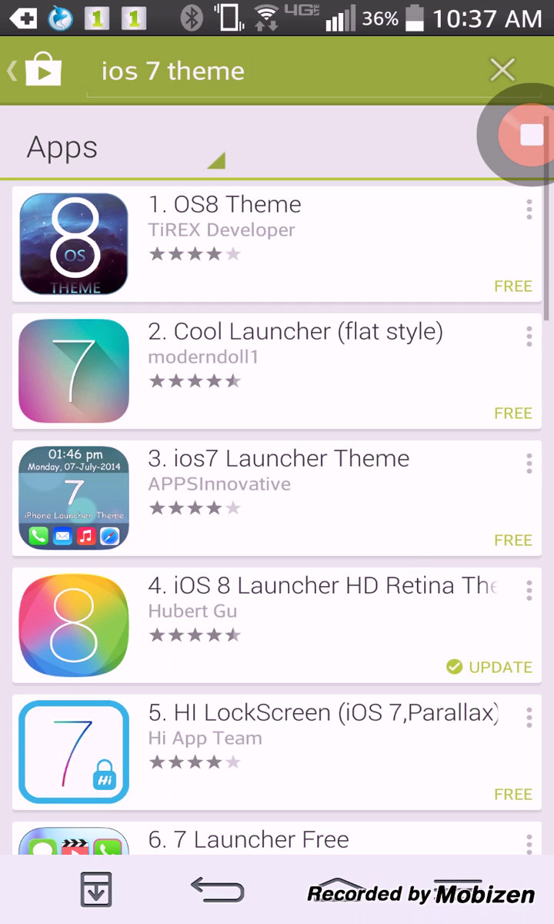
Open the Cool Launcher (flat style) page, browse its screenshots and cancel an accidental one-star rating
left_click(293, 362)
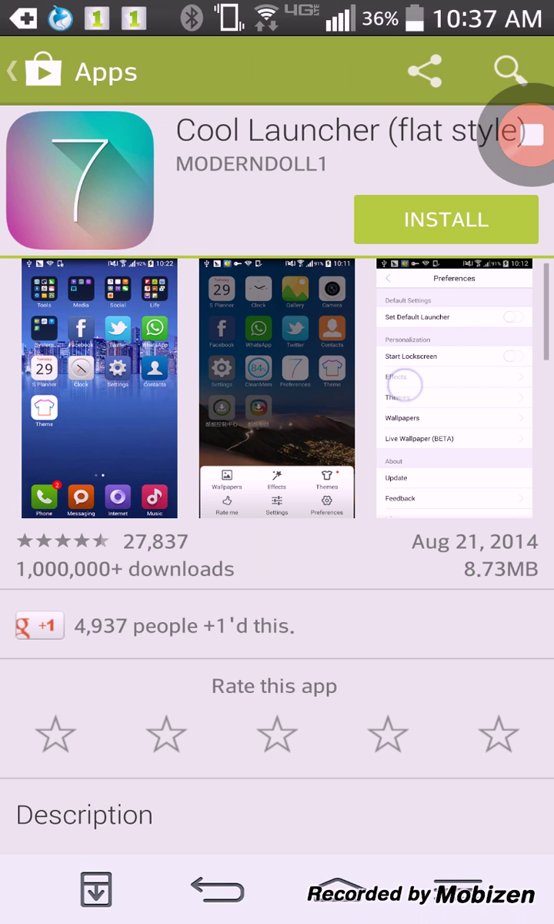
left_click_drag(404, 384, 154, 385)
left_click_drag(331, 385, 15, 384)
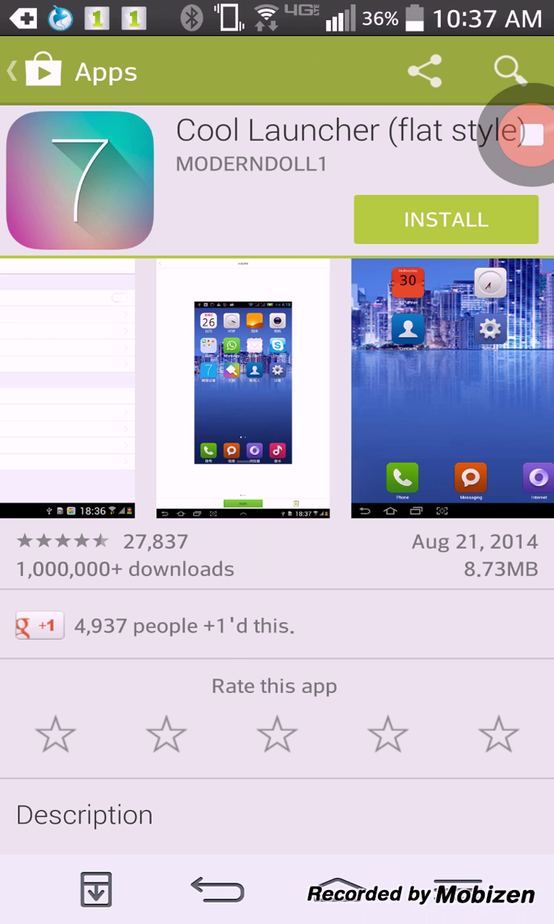
left_click(56, 734)
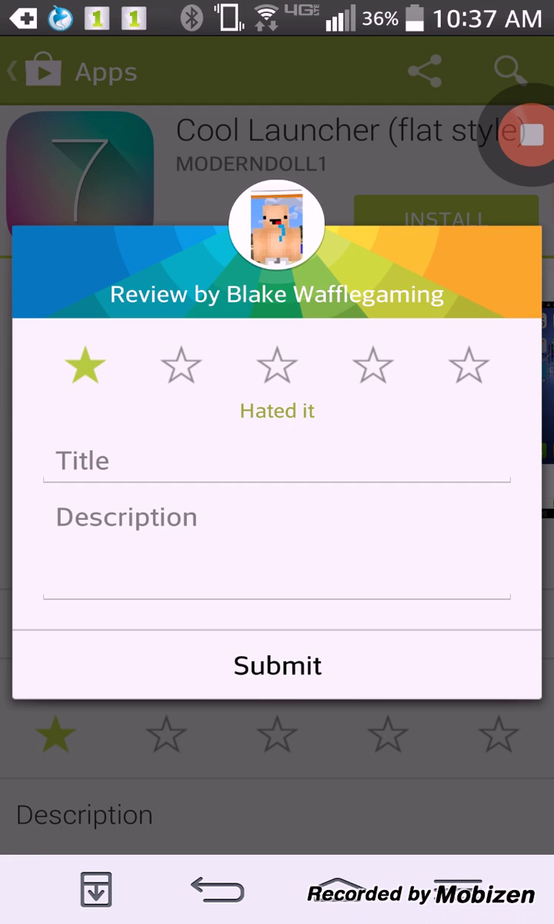
key("Escape")
left_click_drag(154, 384, 500, 385)
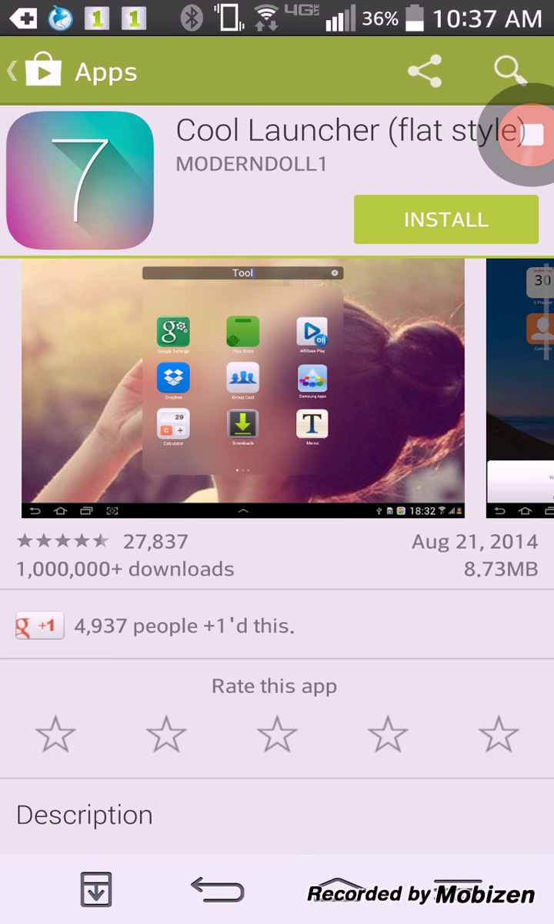
Install Cool Launcher, accepting its permissions, then return to the home screen
left_click(446, 220)
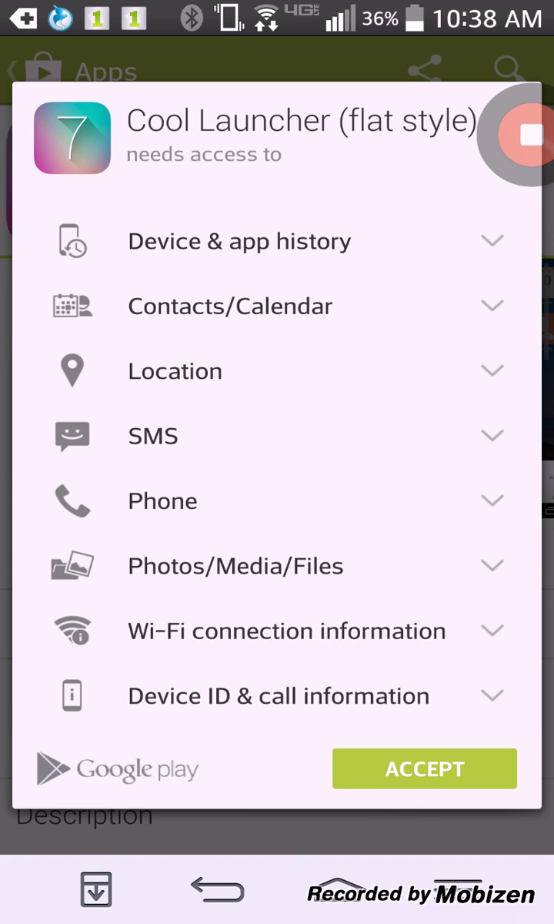
left_click(424, 769)
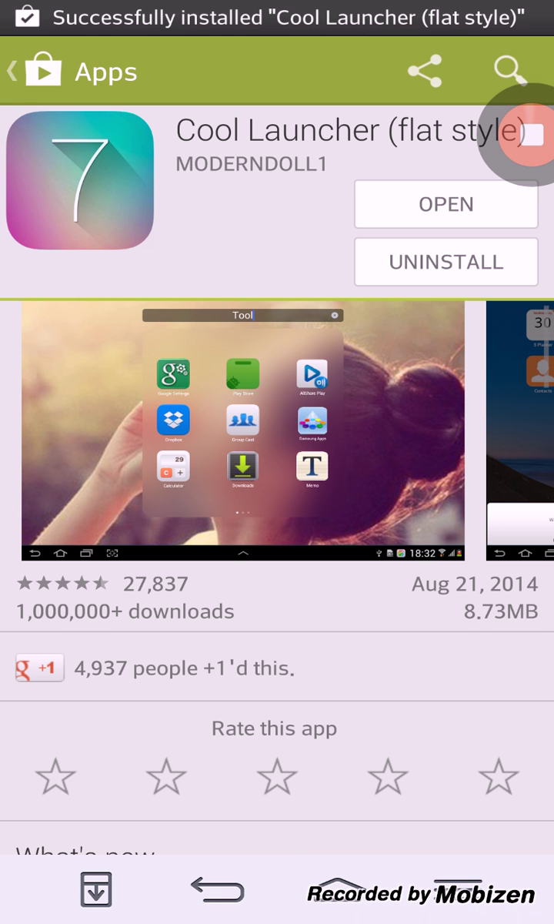
key("Home")
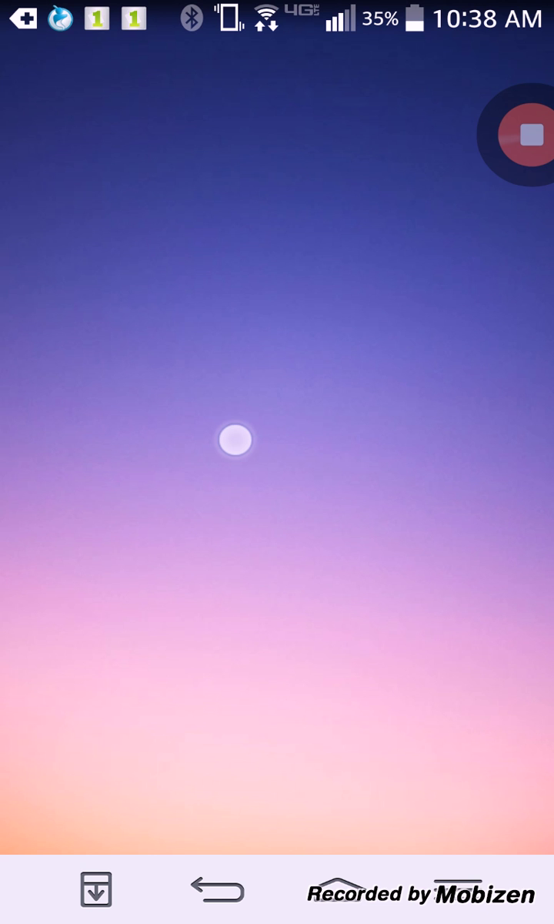
Wait for Cool Launcher to load and dismiss the keyboard to reveal its iOS-style home screen
left_click_drag(235, 440, 276, 856)
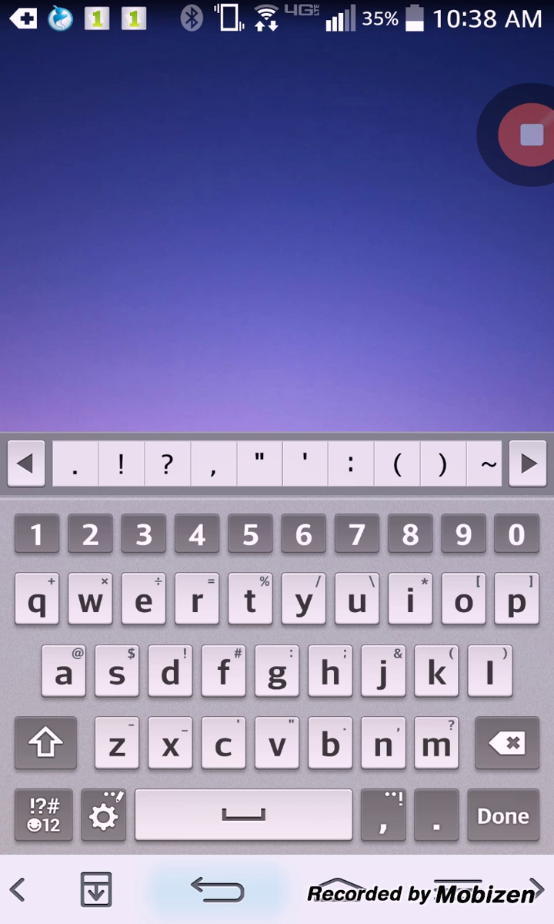
left_click(217, 890)
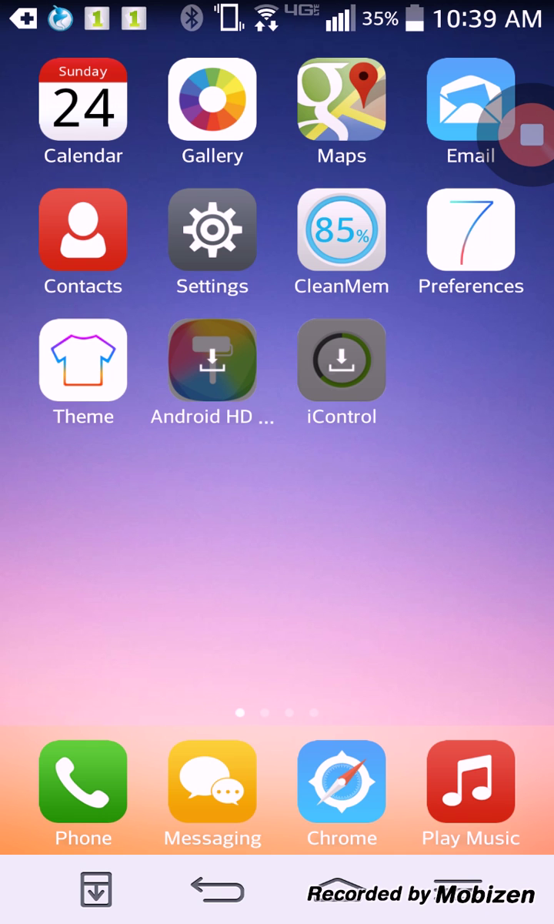
Open the Games folder and drag the Blackjack icon to a new spot
left_click(205, 467)
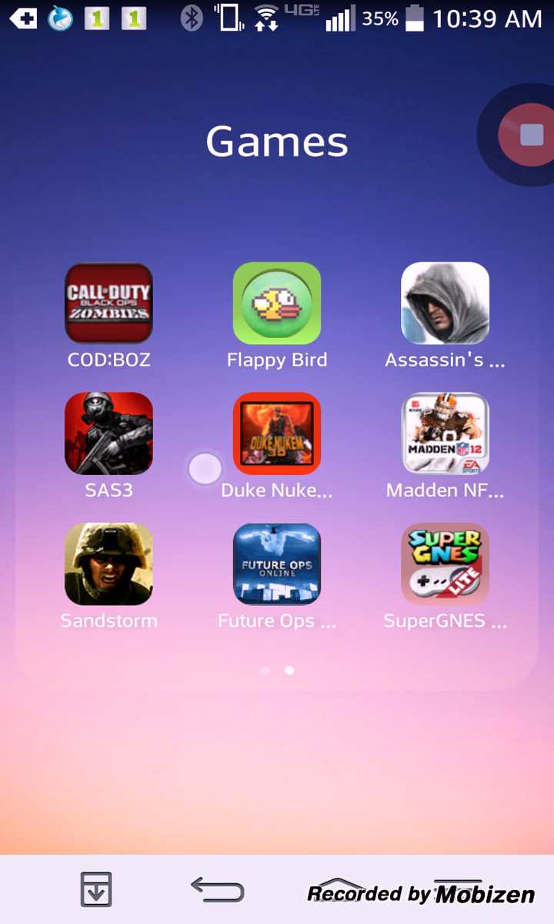
left_click_drag(205, 468, 307, 635)
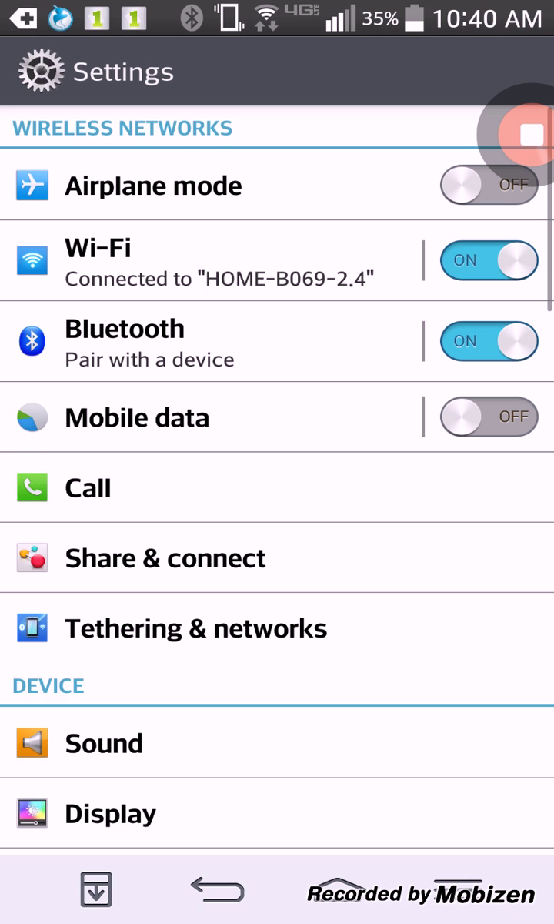
Choose LG Home as the default home app
left_click(338, 891)
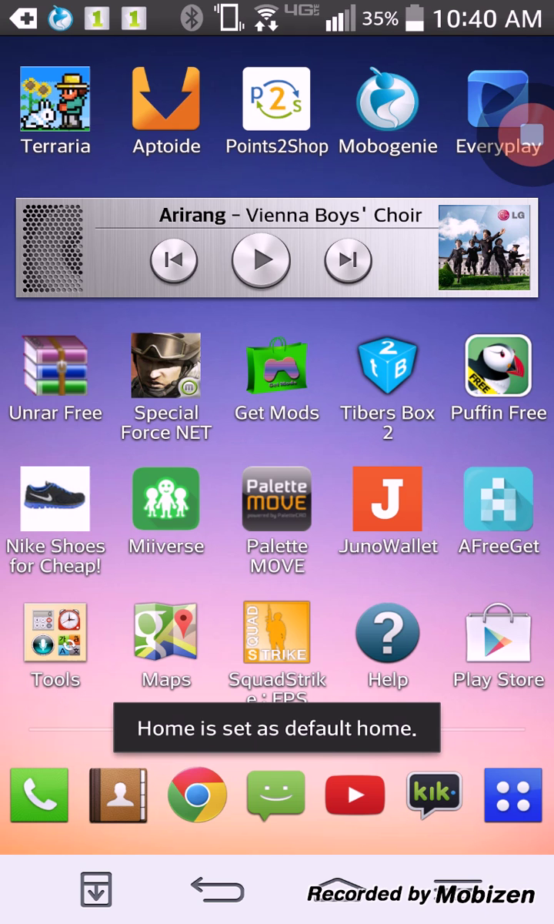
Swipe up from the home button to bring up the Google shortcut arc
left_click_drag(333, 893, 458, 791)
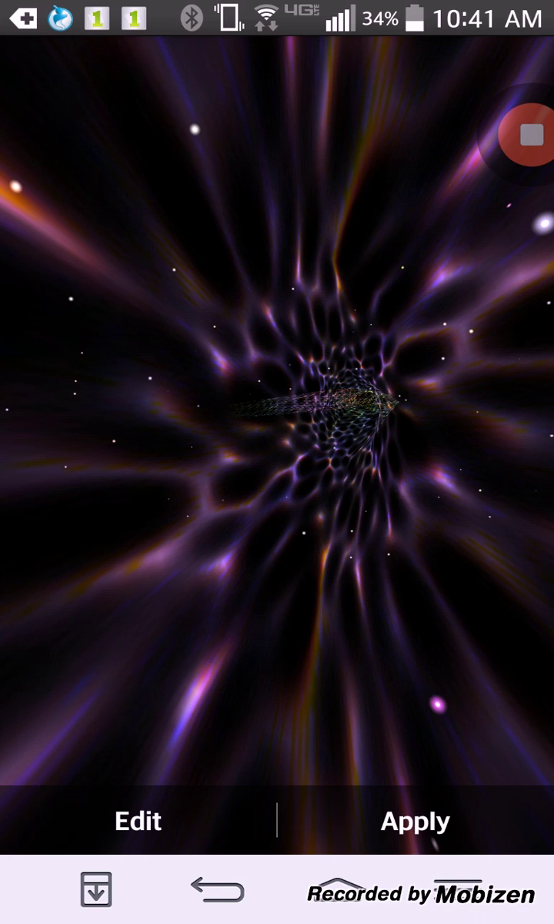
Apply the hyperspace live wallpaper and return to the home screen to view it
left_click(218, 890)
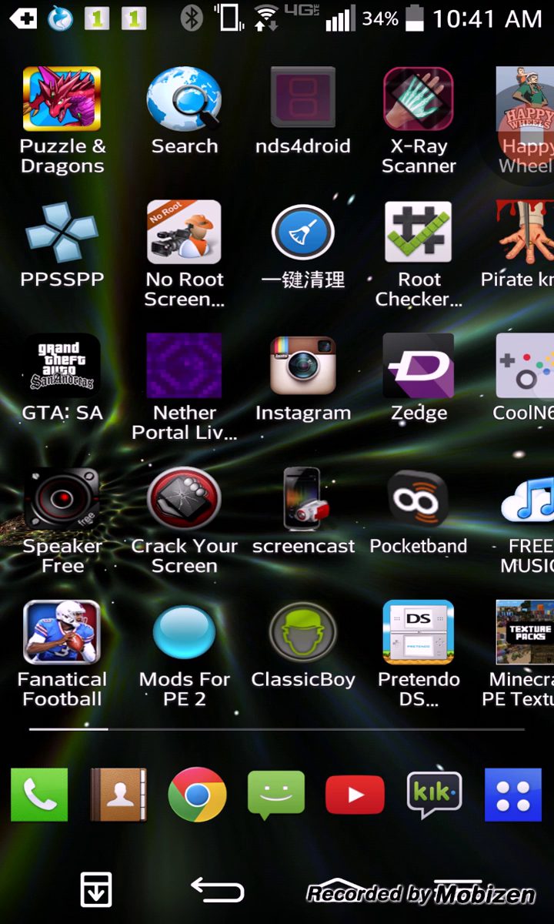
key("Home")
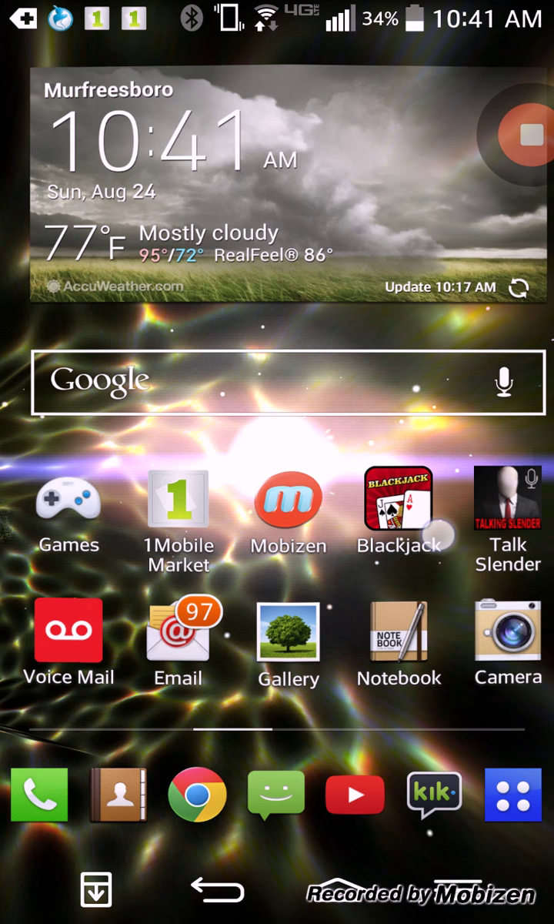